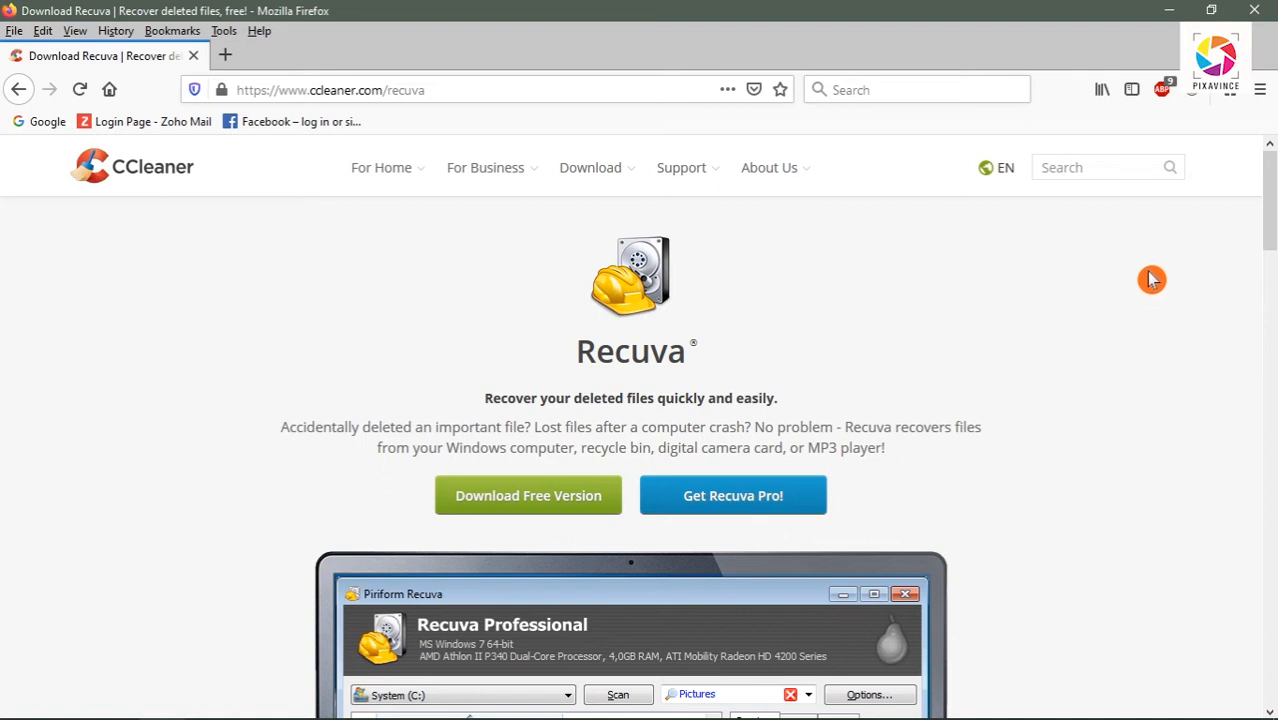
Step: Minimize the browser, launch Recuva and set the recovery wizard to search for All Files
left_click(1172, 10)
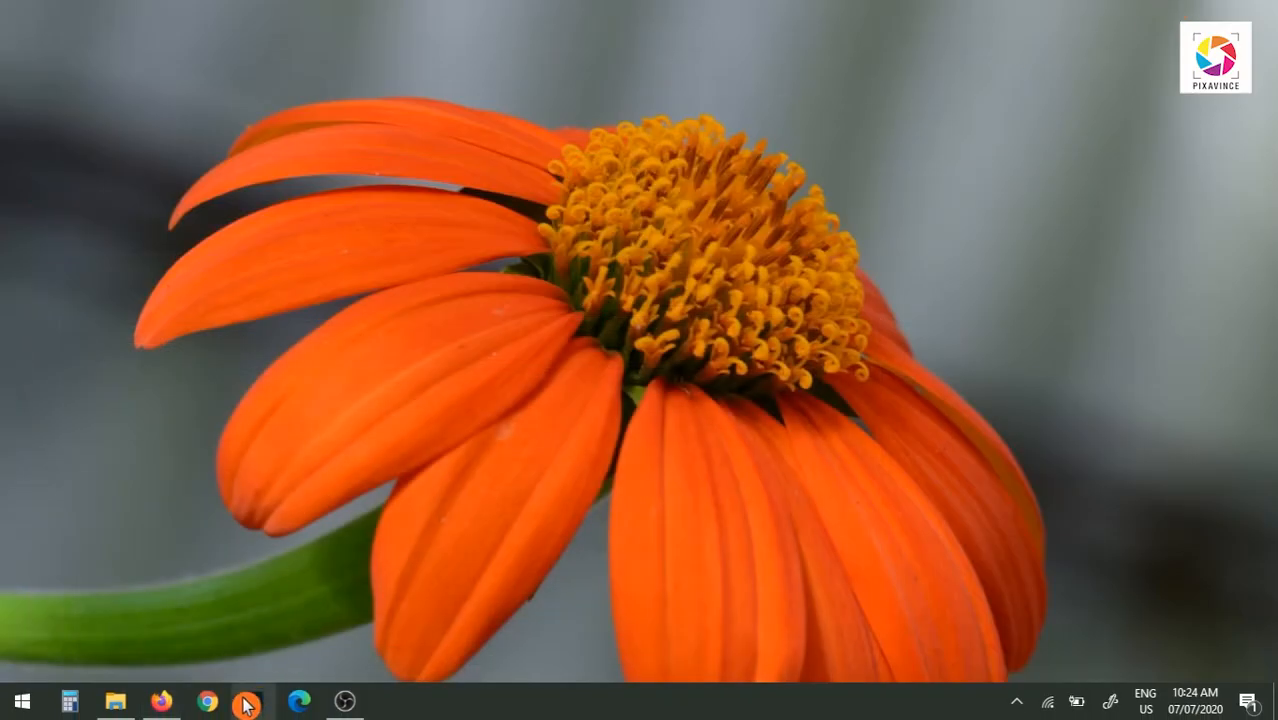
left_click(4, 717)
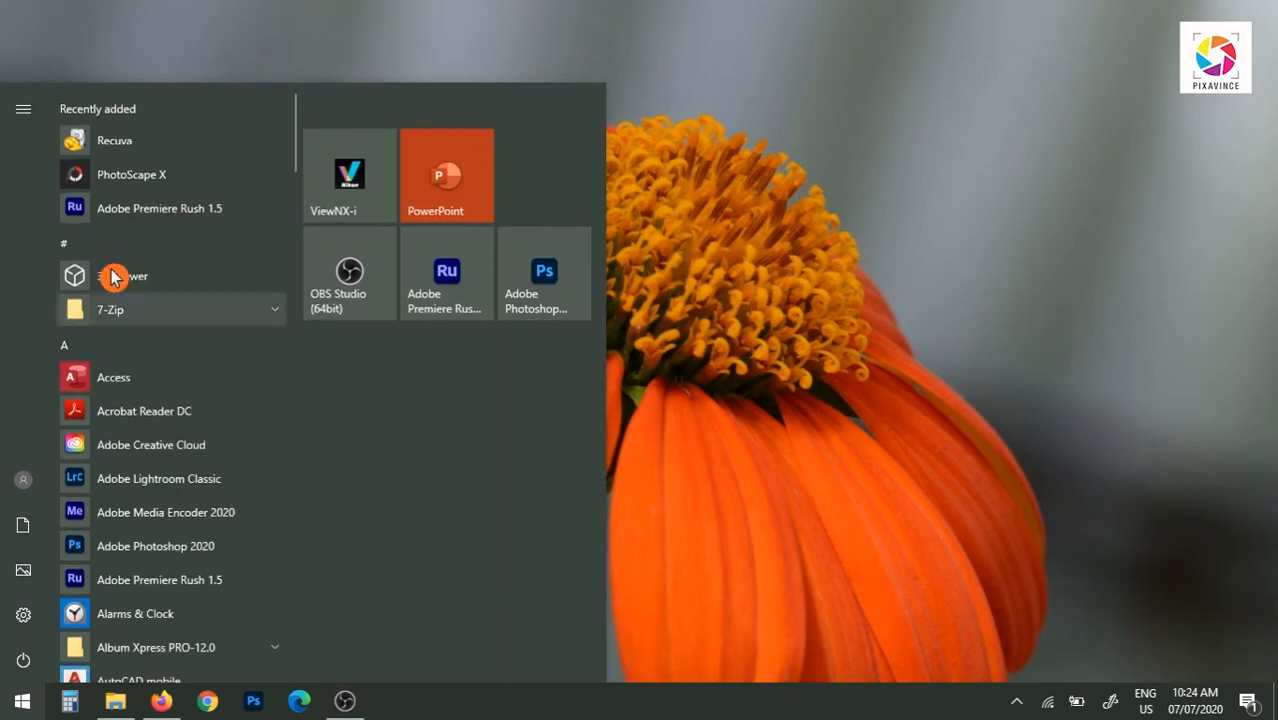
left_click(148, 146)
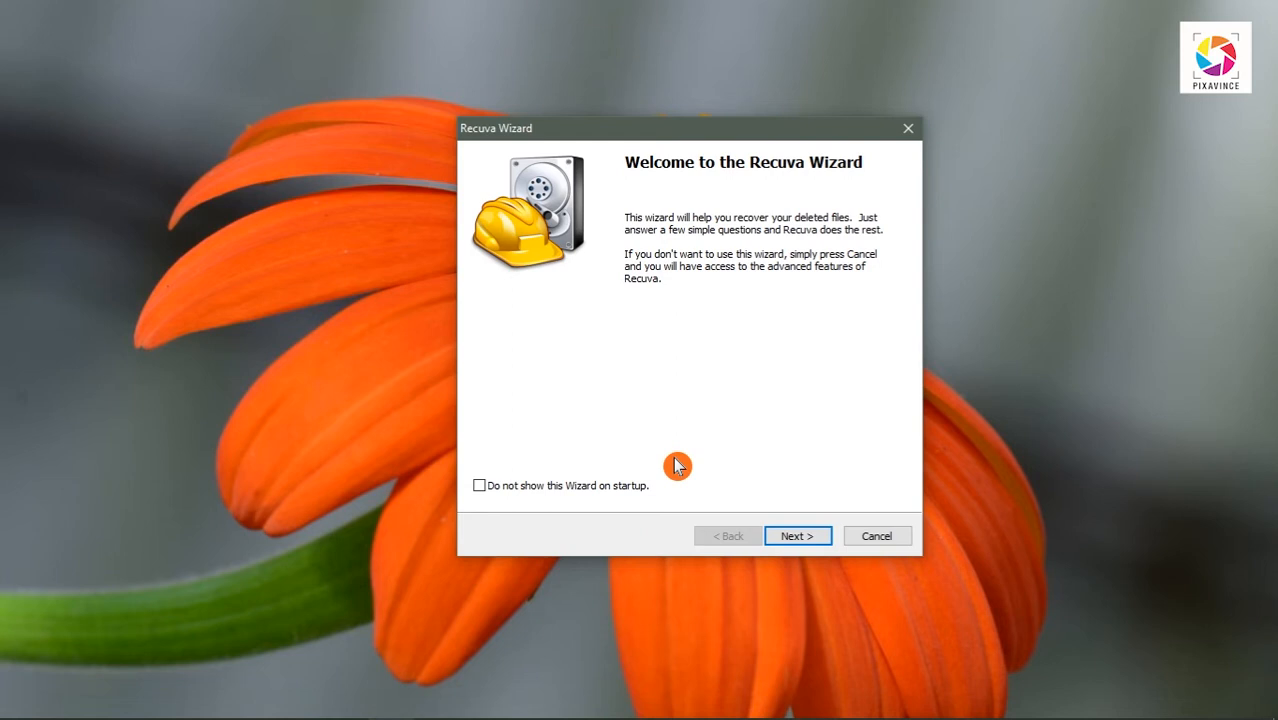
left_click(787, 540)
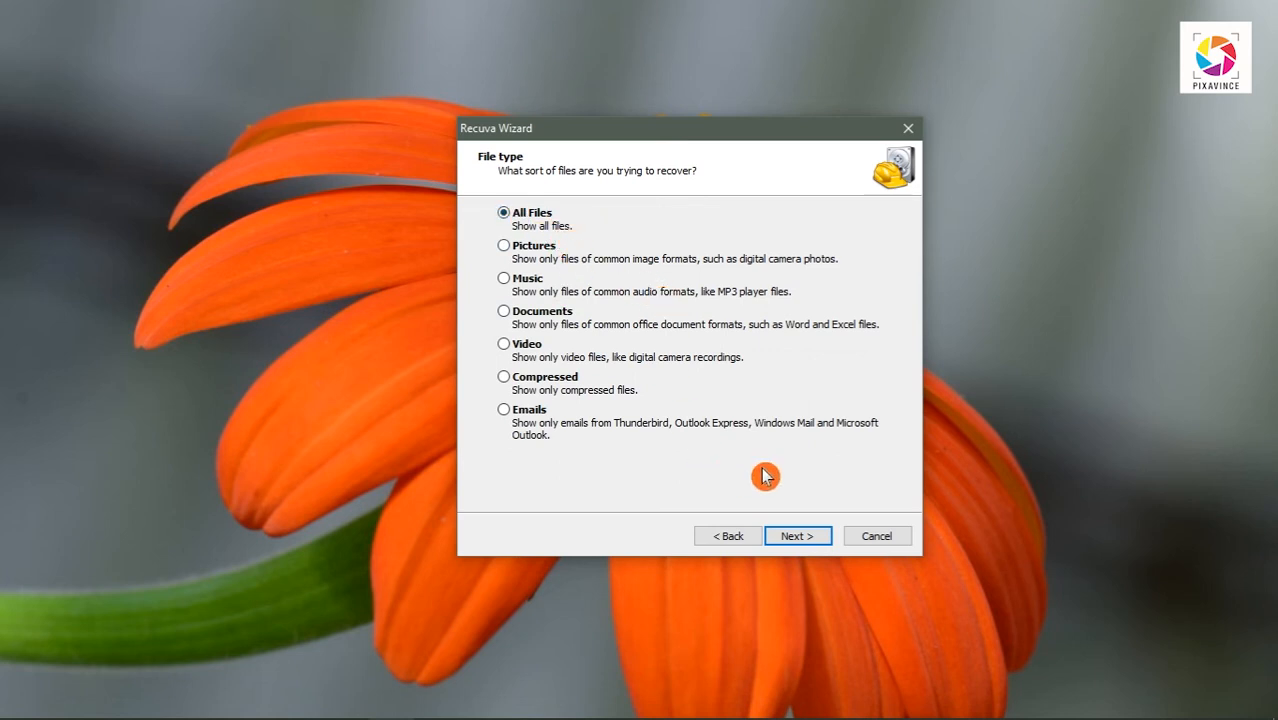
left_click(818, 541)
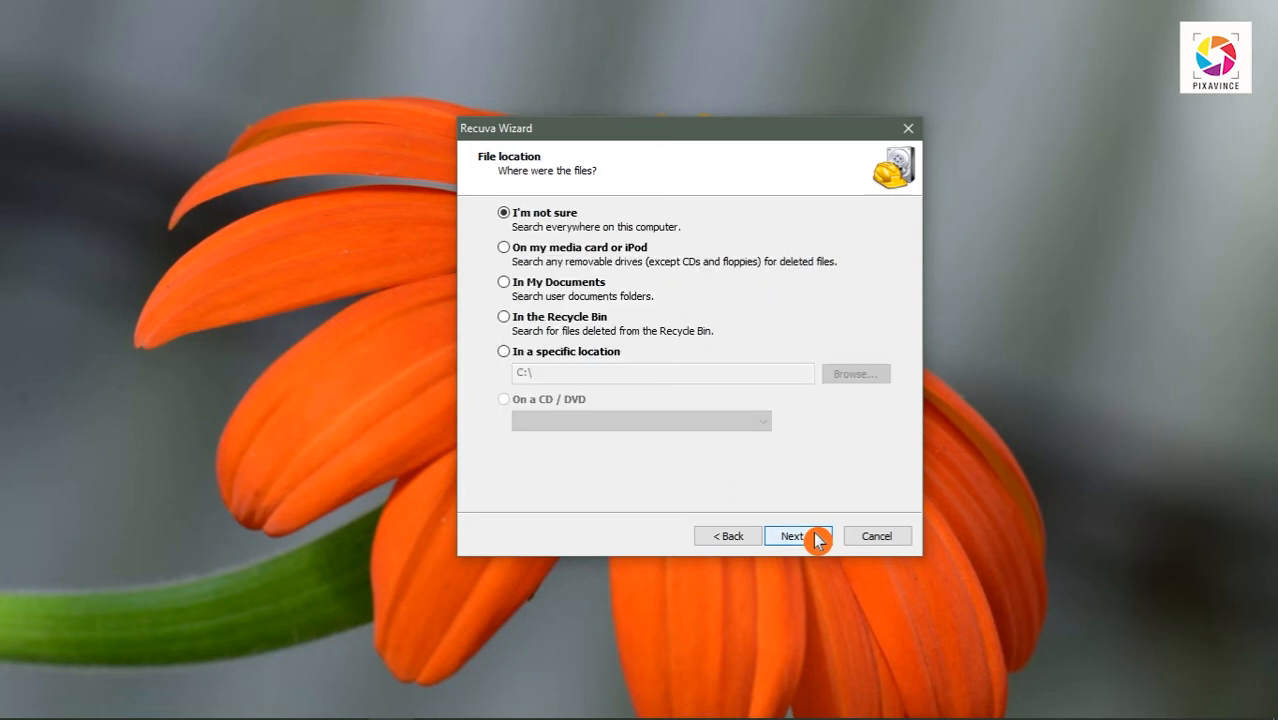
Step: Choose a specific location for the file search and point it to the NIKON D3400 (E:) drive
left_click(612, 357)
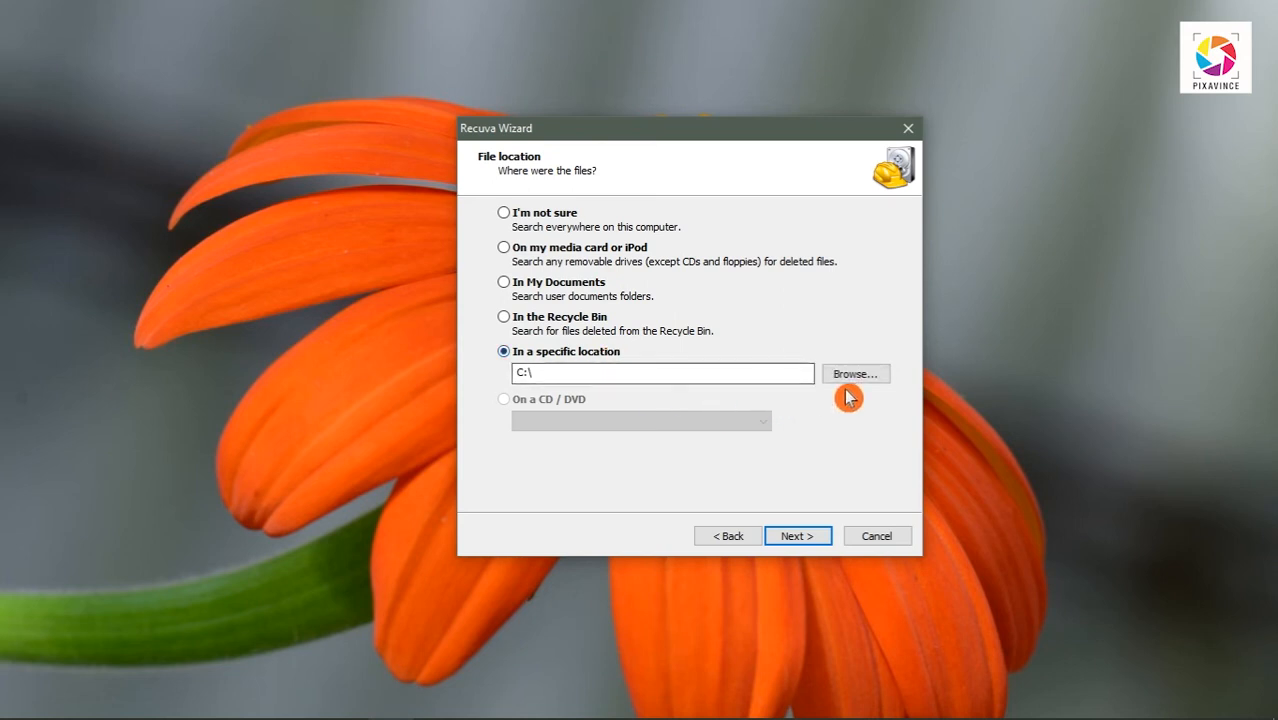
left_click(855, 377)
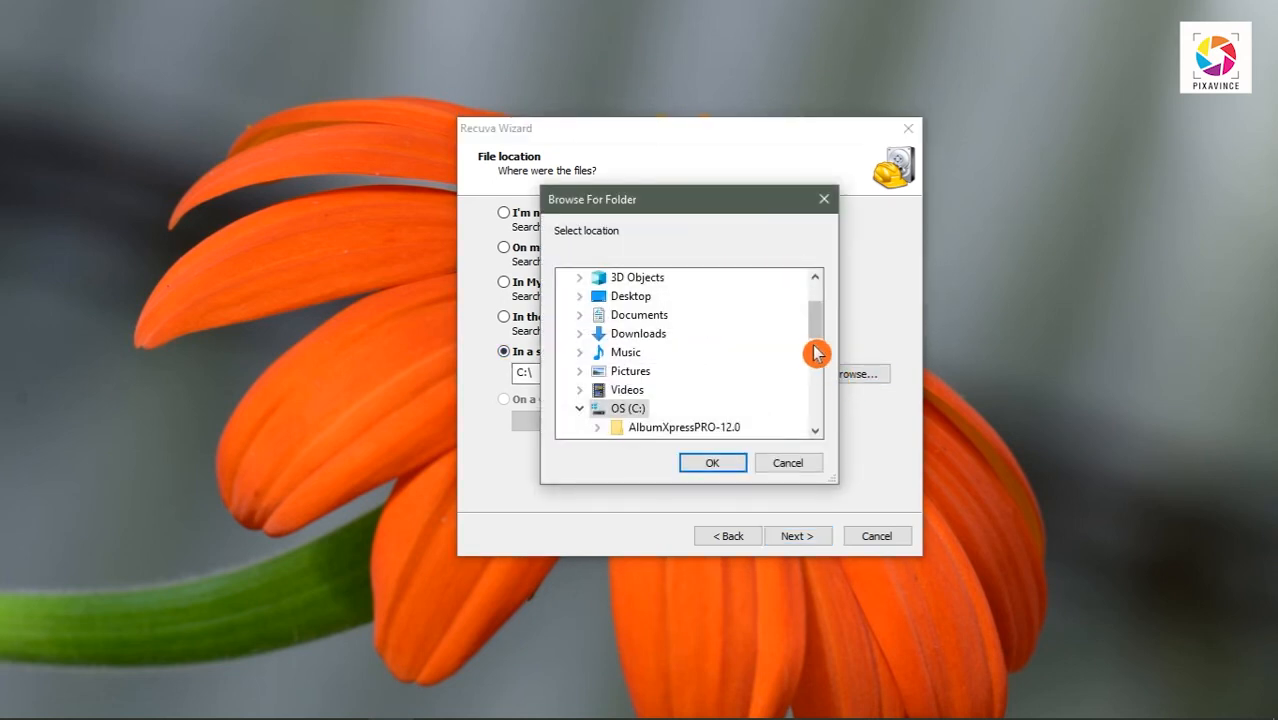
left_click(580, 408)
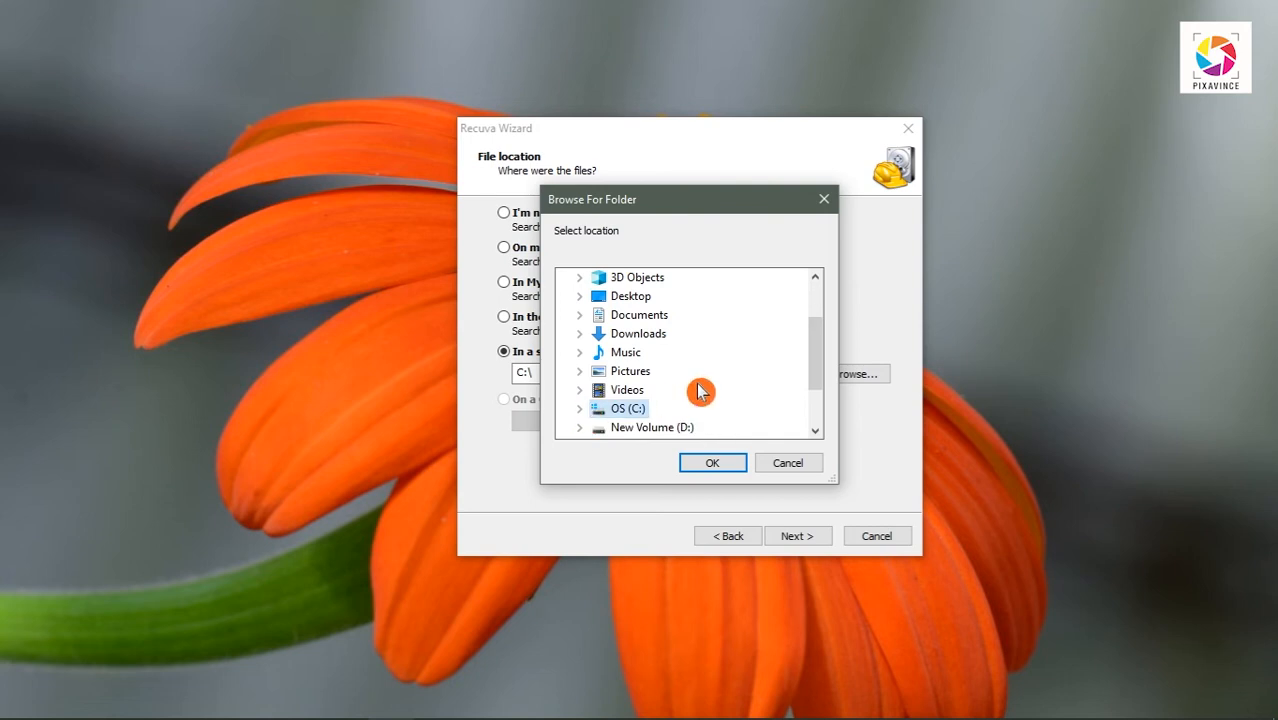
scroll(700, 391, "down", 2)
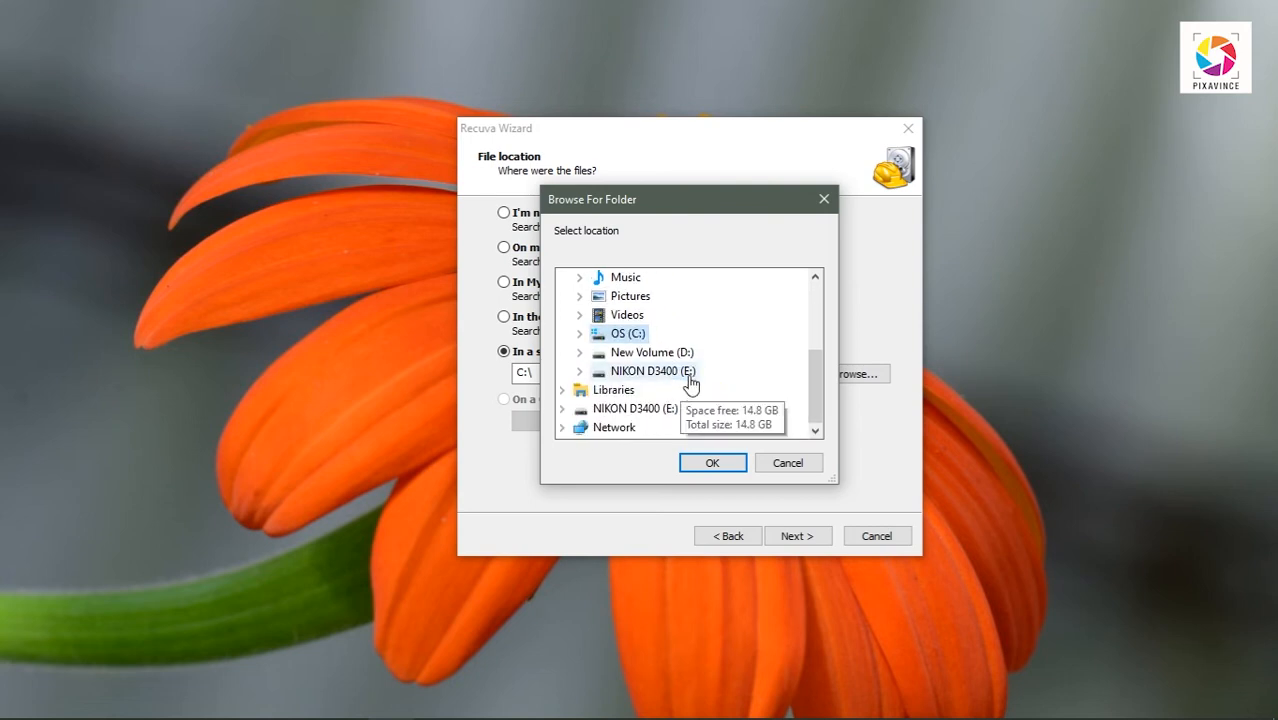
double_click(690, 380)
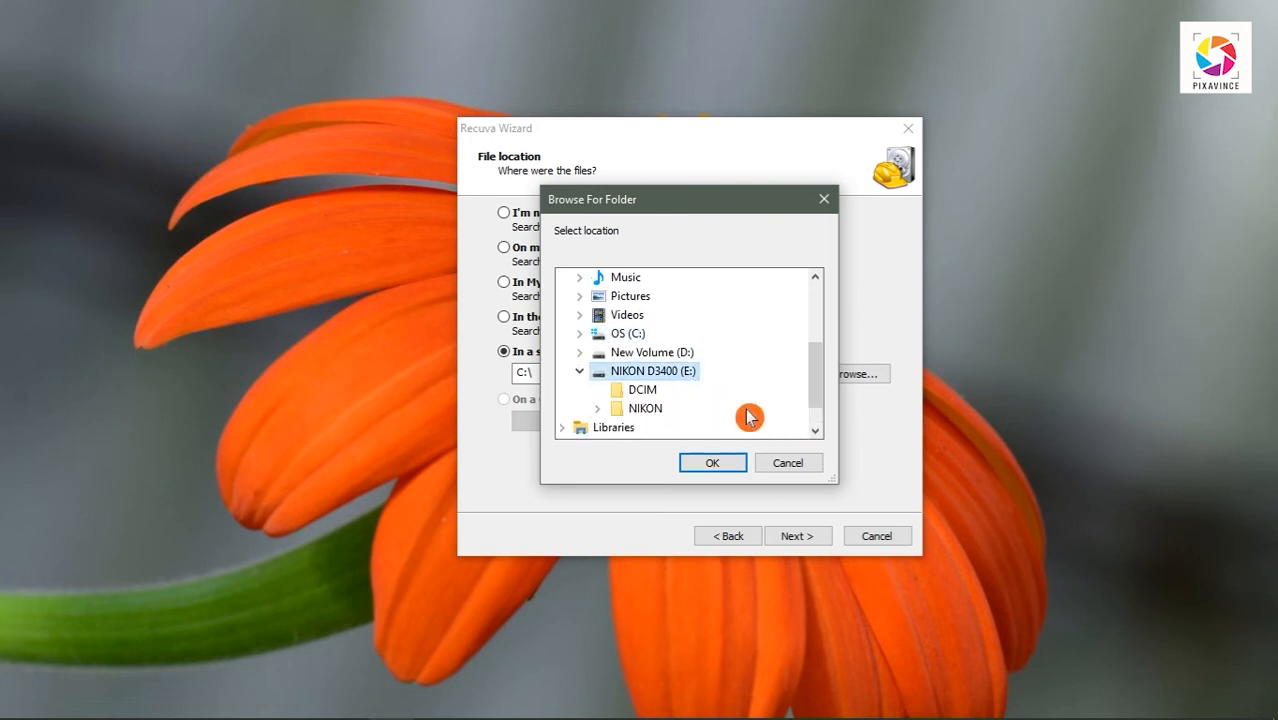
left_click(714, 463)
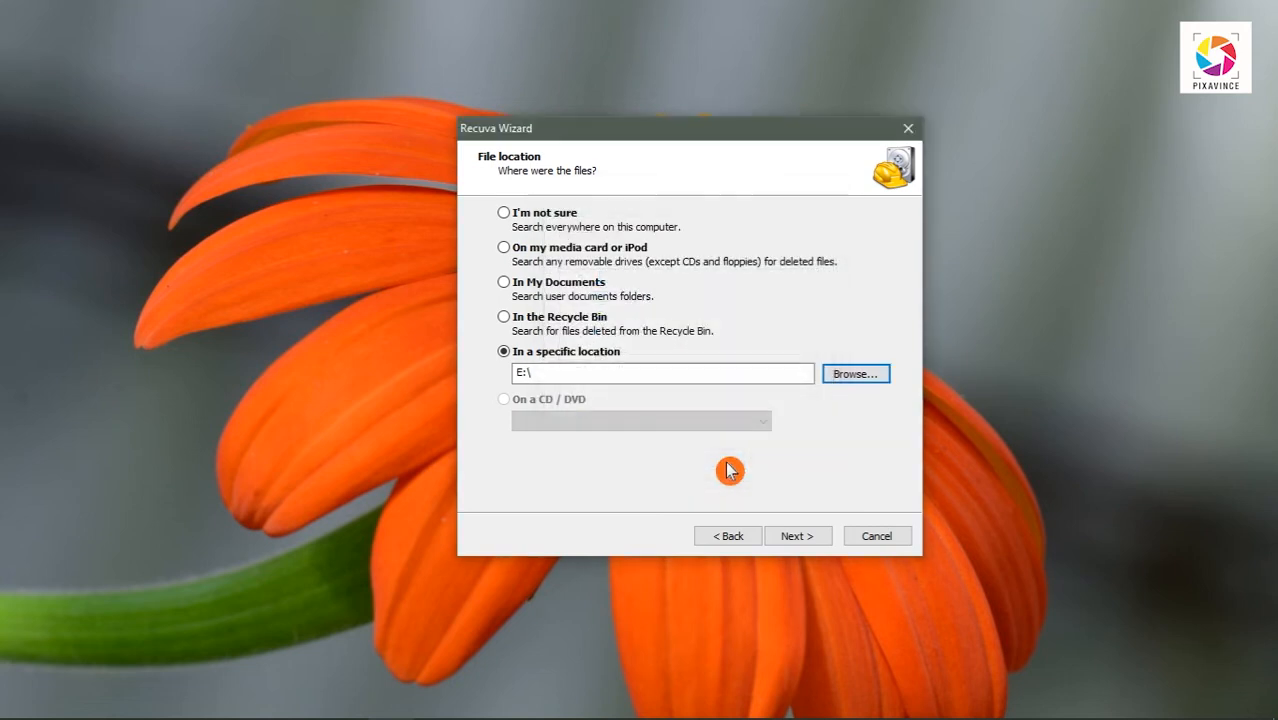
Step: Enable Deep Scan on the wizard's final page and start the search
left_click(790, 536)
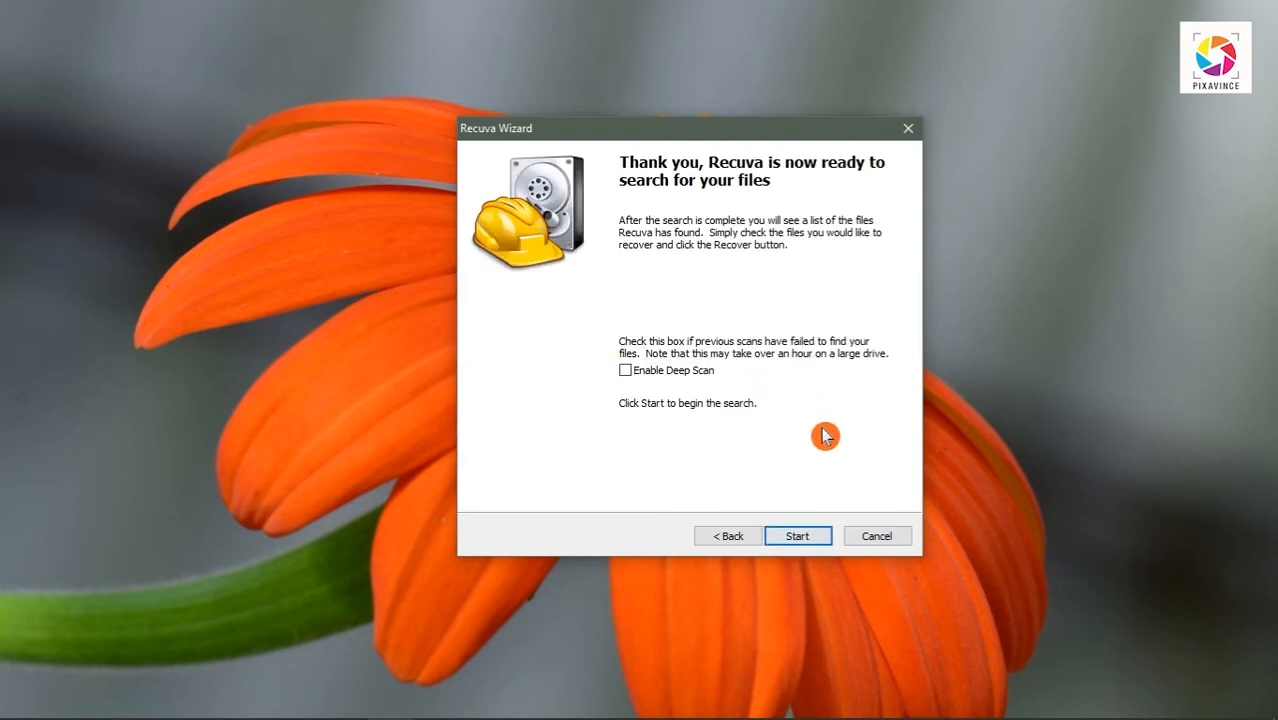
left_click(706, 380)
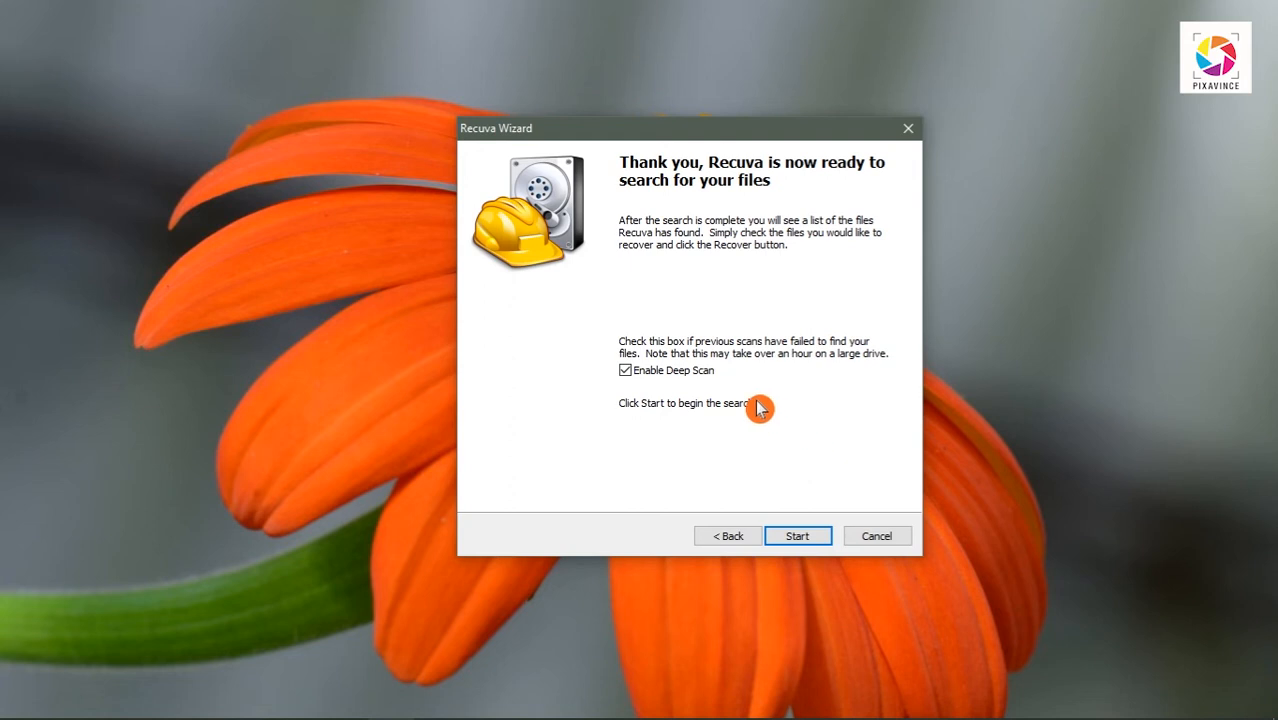
left_click(803, 536)
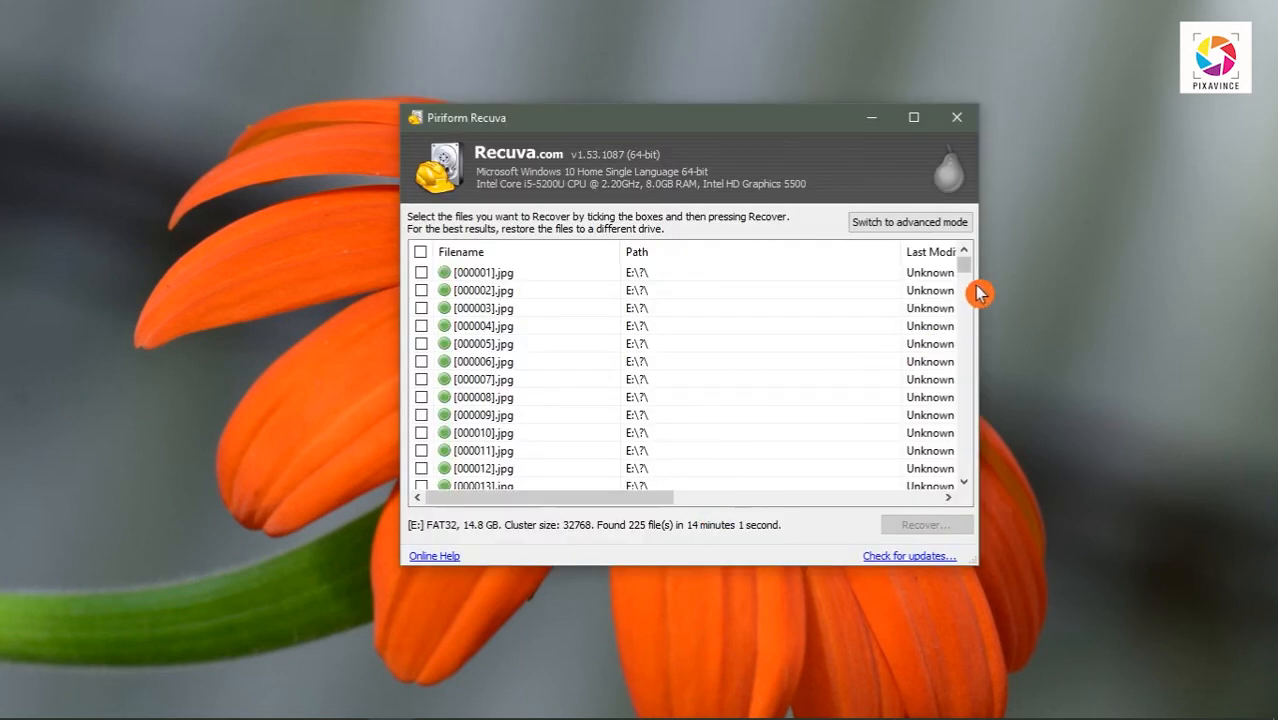
Step: Switch the scan results to advanced mode and preview [000220].jpg and [000218].jpg
left_click_drag(967, 276, 966, 458)
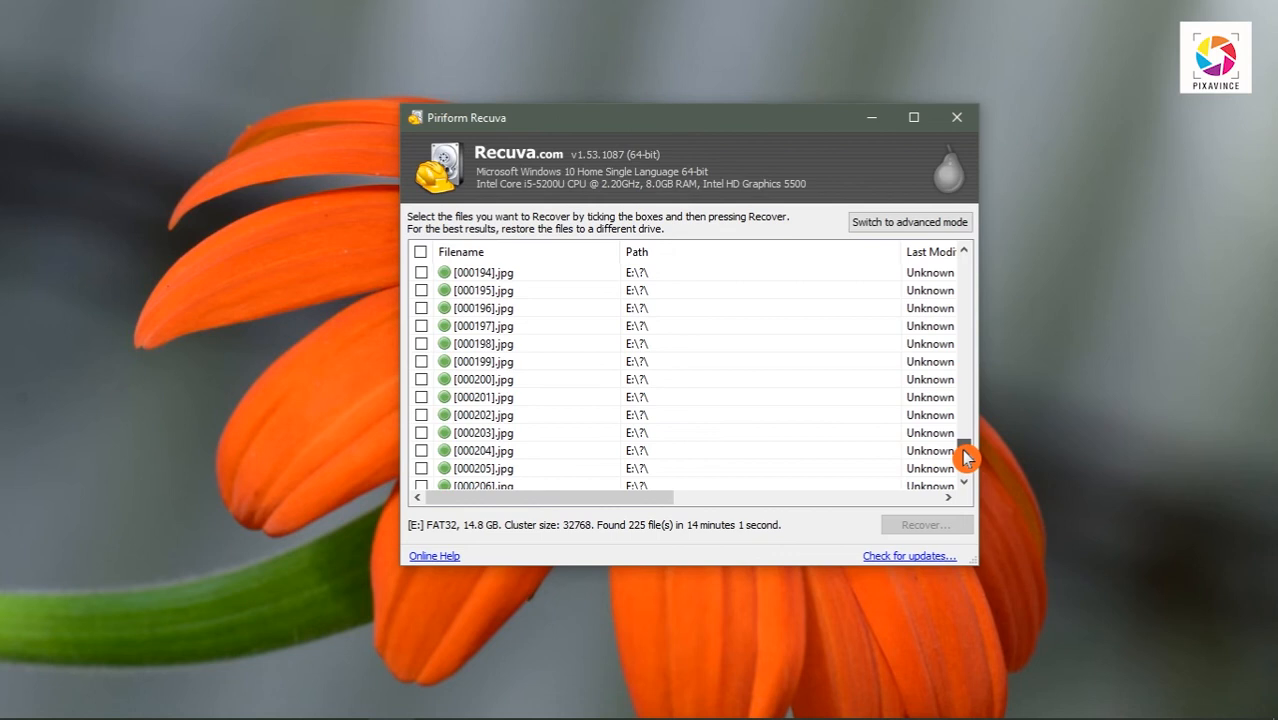
left_click(910, 222)
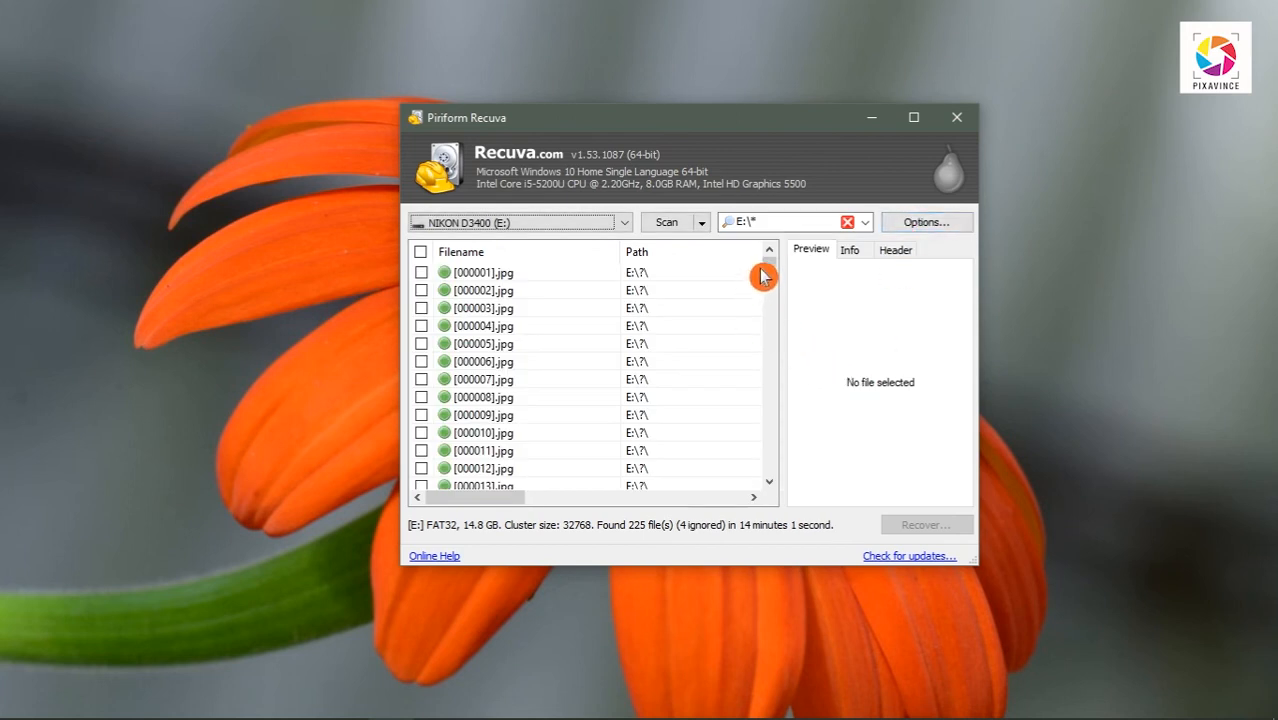
left_click_drag(770, 270, 781, 473)
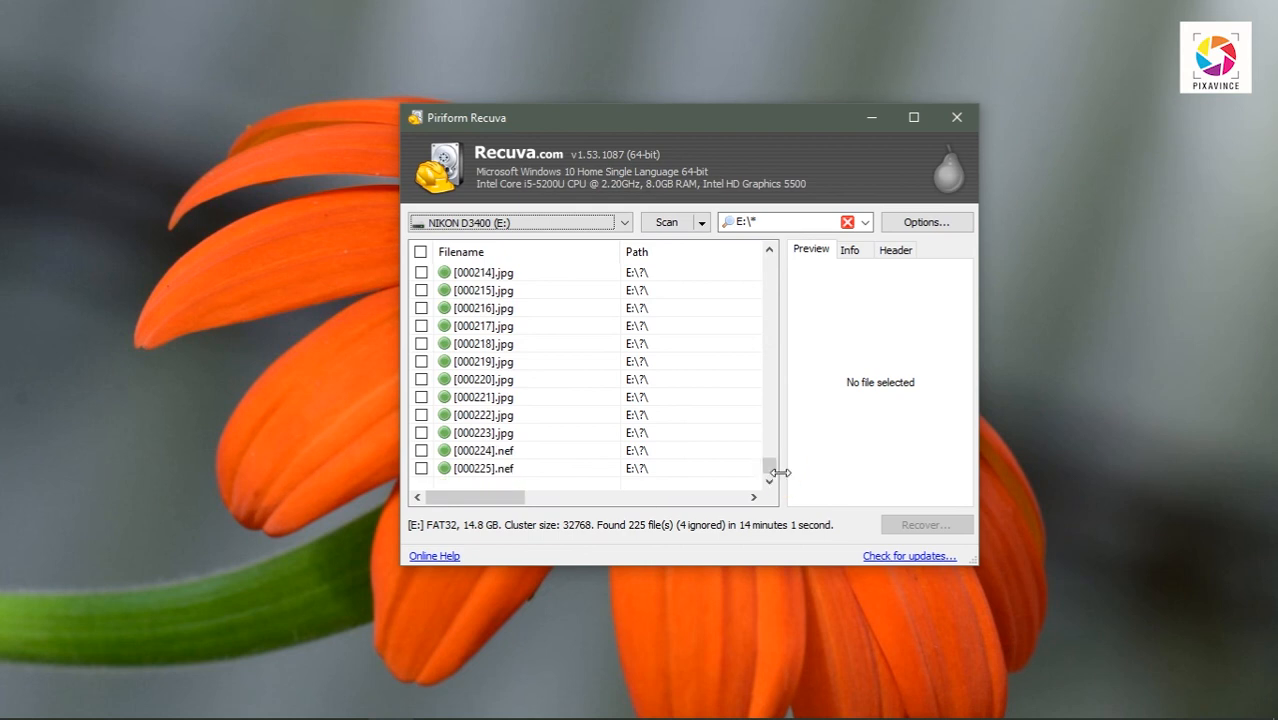
left_click(794, 440)
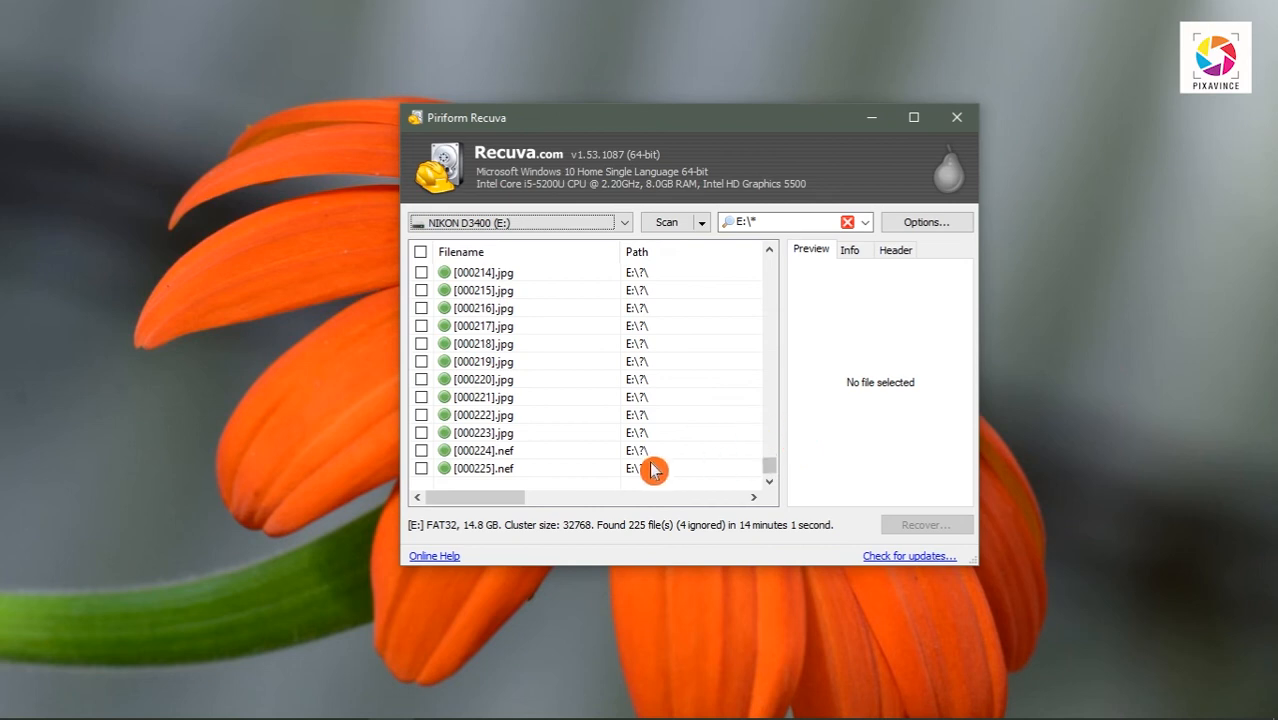
left_click(476, 381)
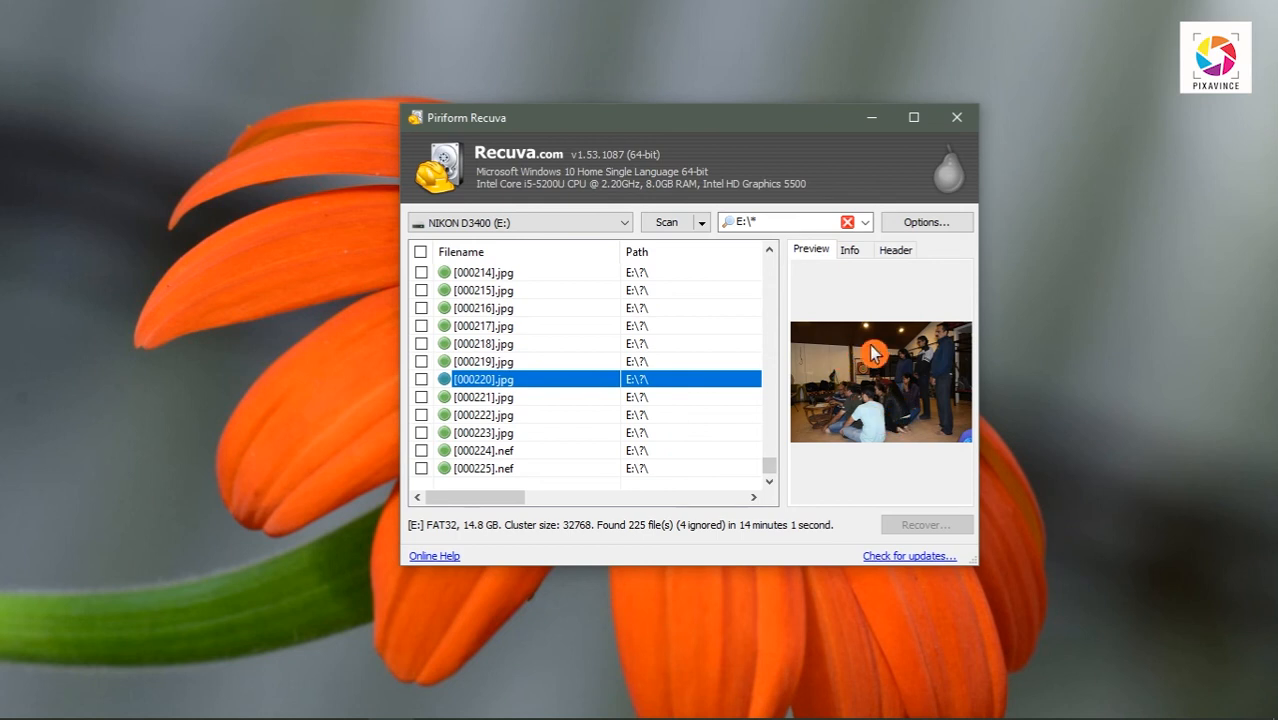
left_click(504, 345)
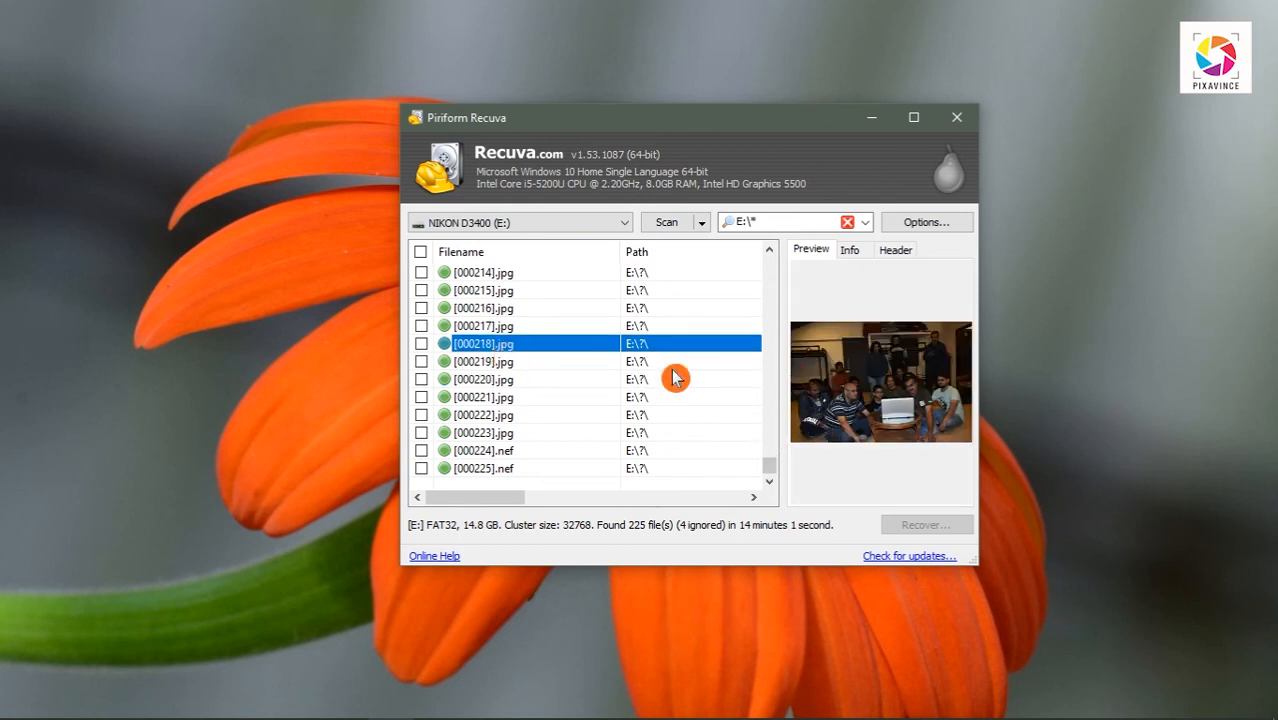
Step: Mark the files [000215].jpg through [000221].jpg for recovery
left_click(421, 343)
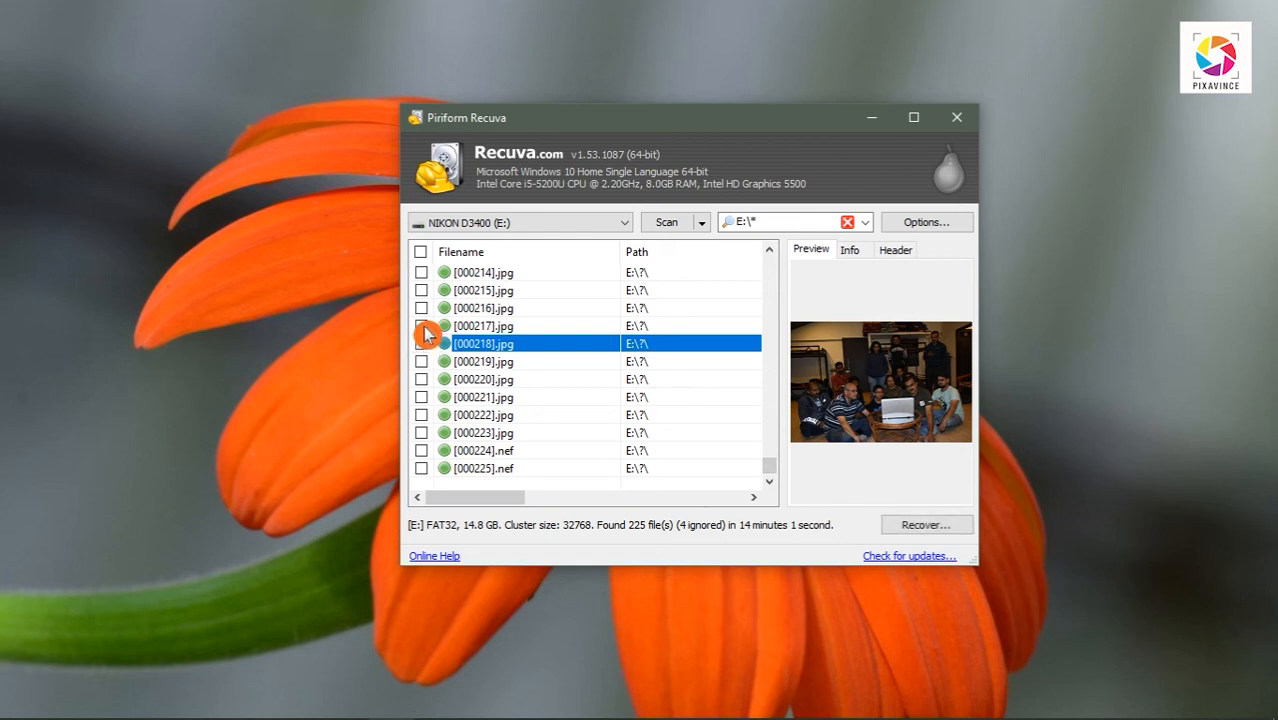
left_click(421, 290)
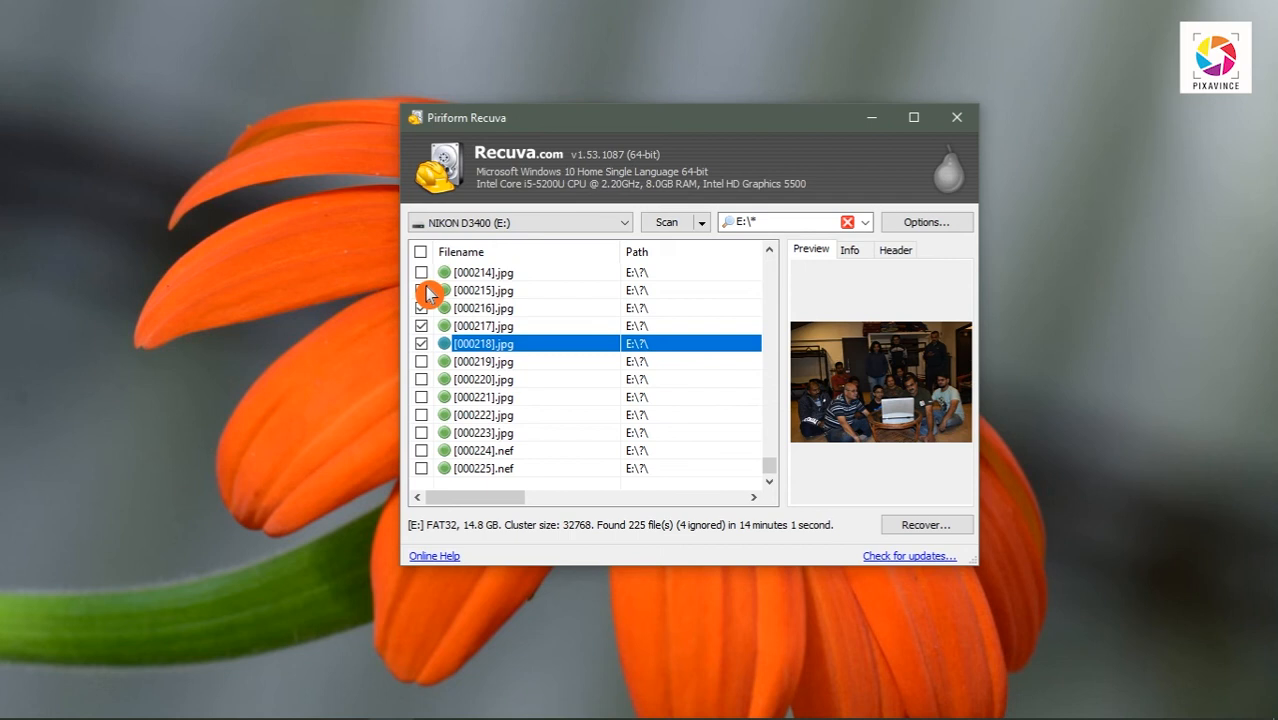
left_click(421, 308)
left_click(421, 326)
left_click(430, 362)
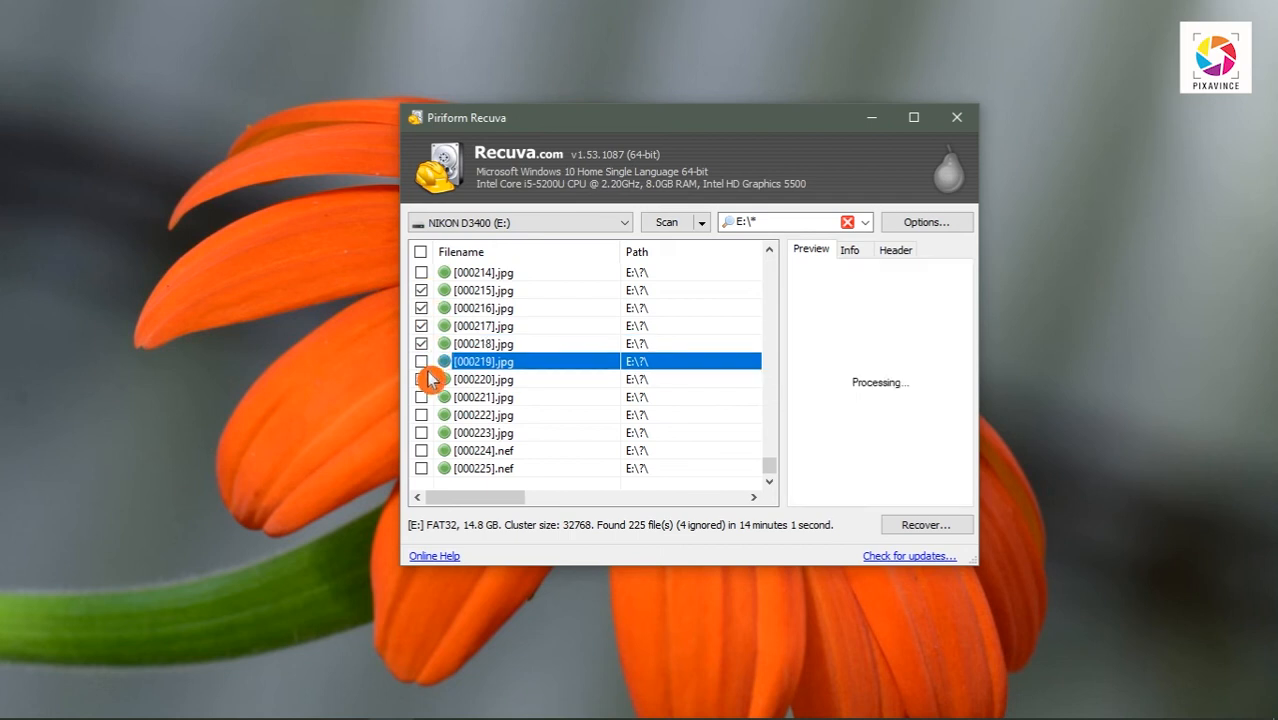
left_click(421, 362)
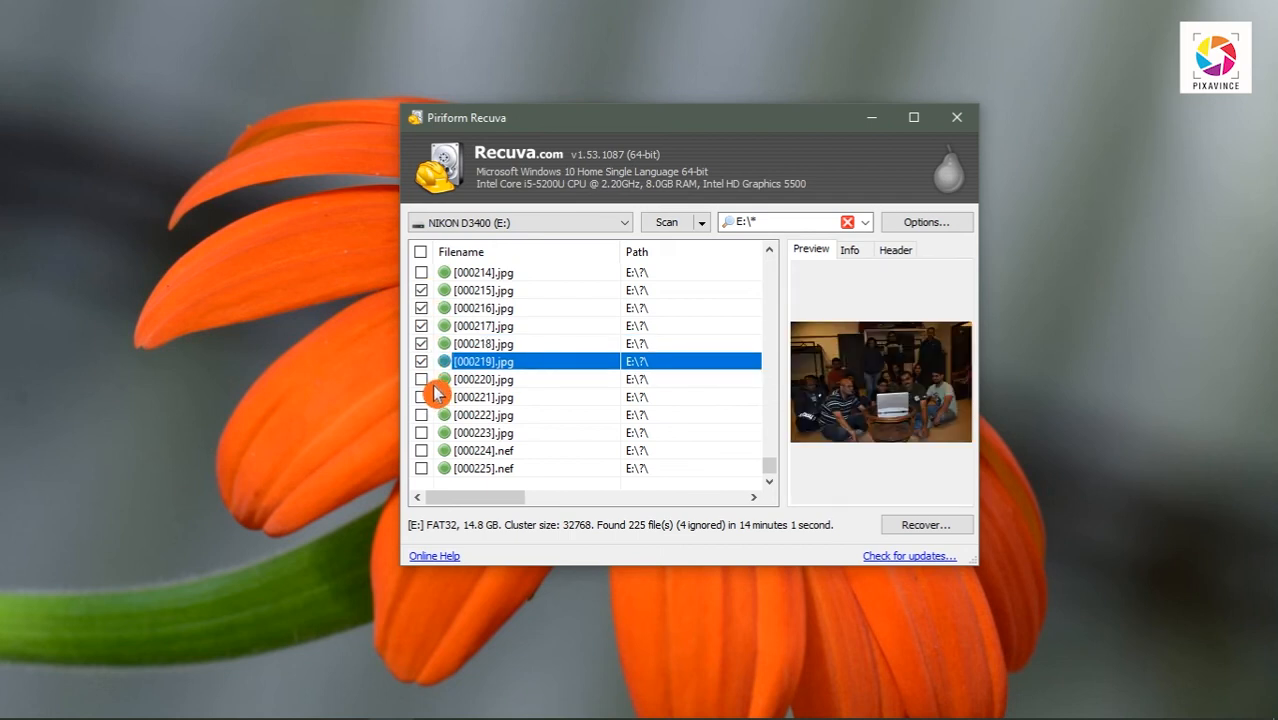
left_click(421, 380)
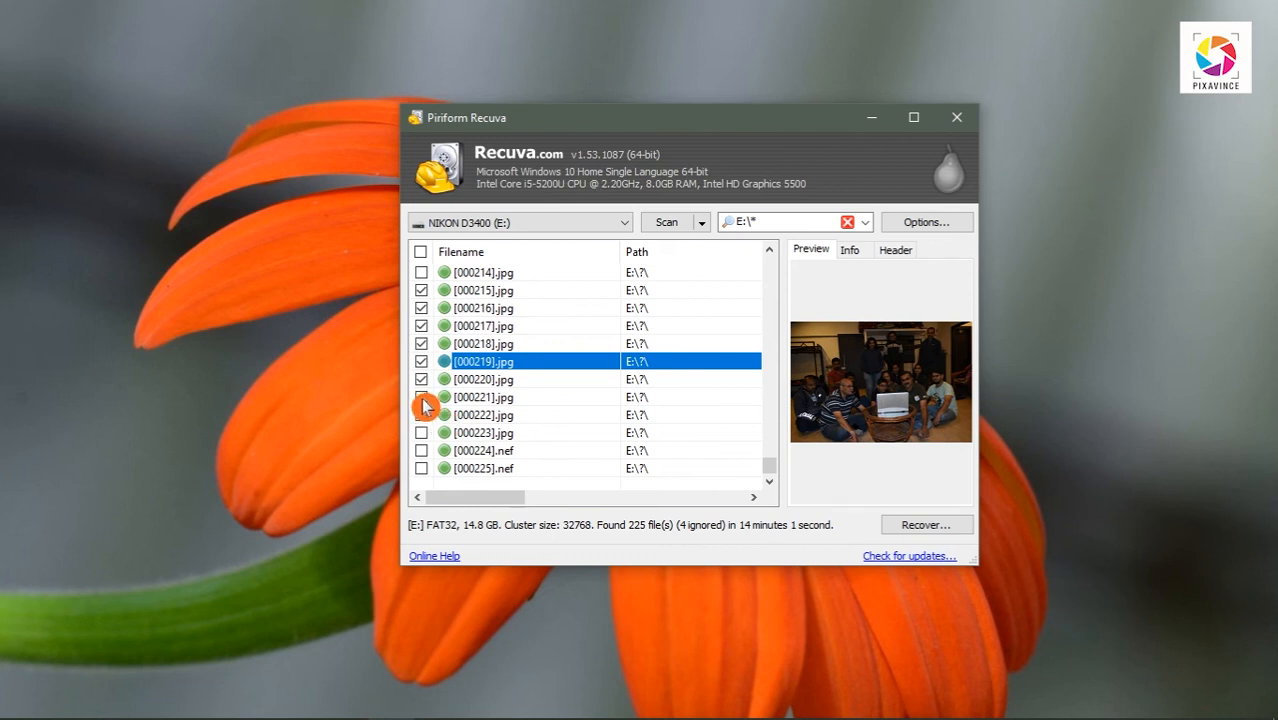
left_click(421, 398)
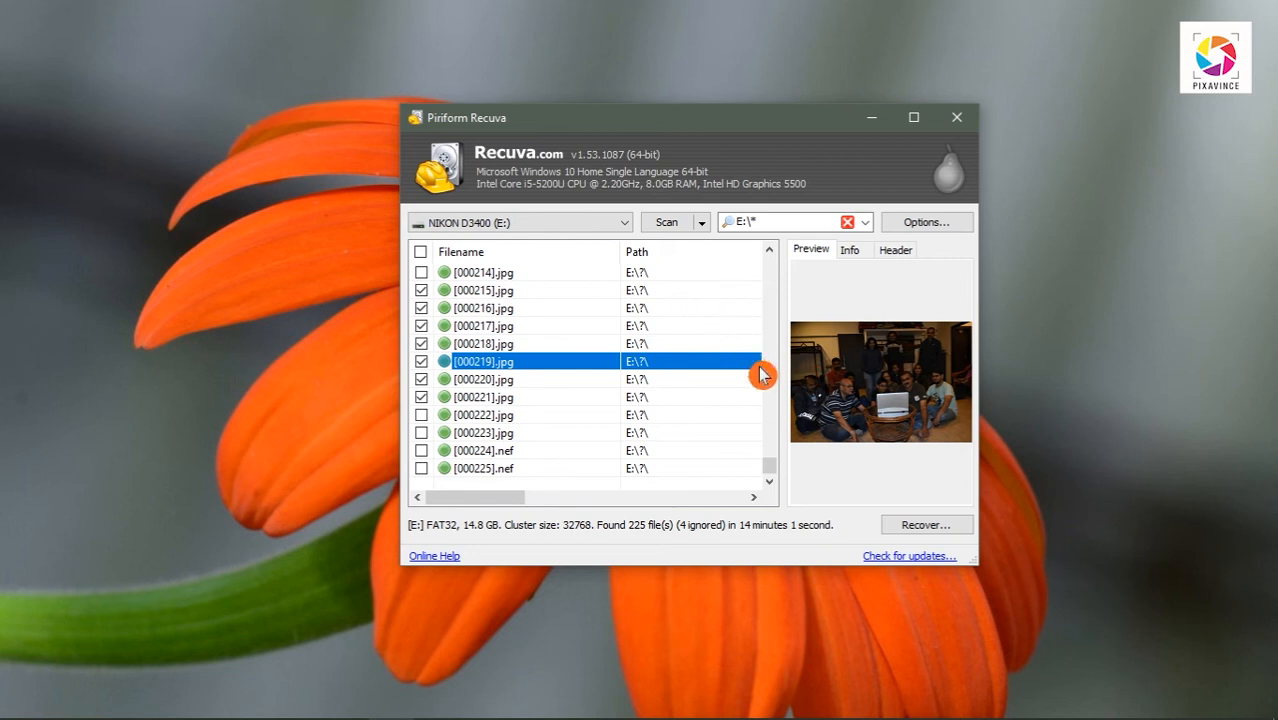
Step: Recover the marked files into a new folder named "recover" on New Volume (D:), and dismiss the completion message
left_click(910, 530)
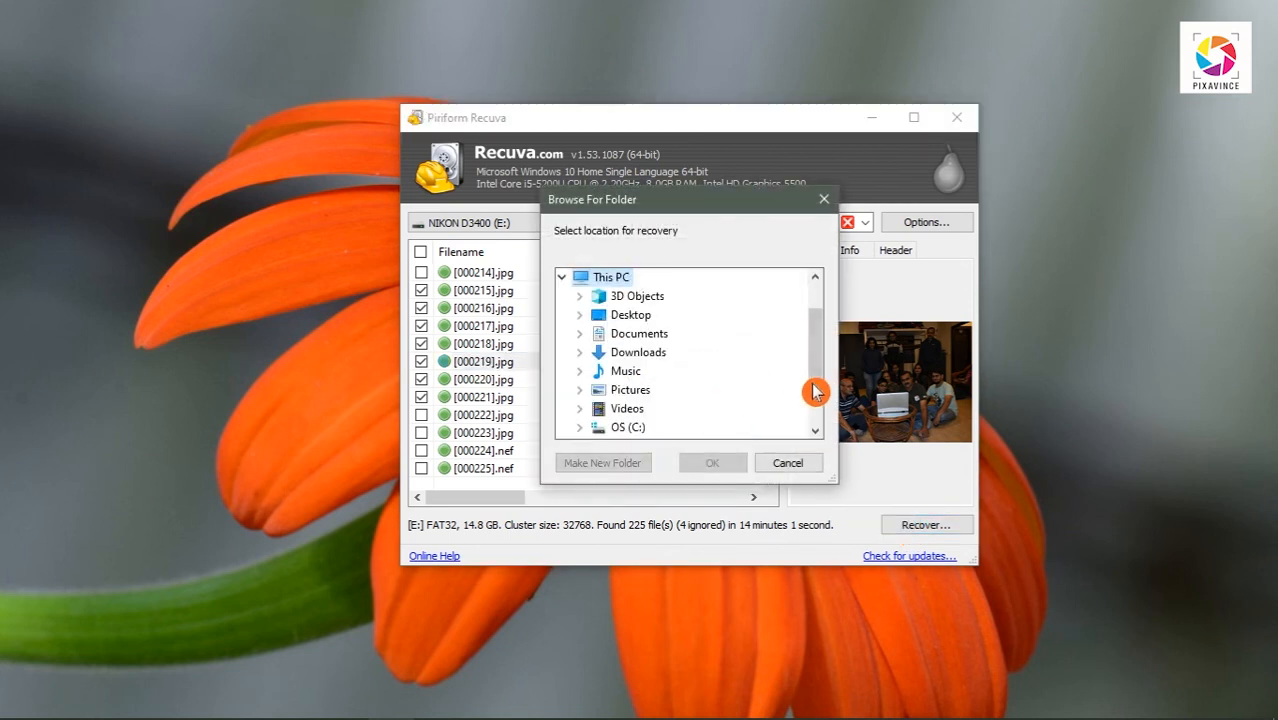
left_click_drag(816, 371, 818, 407)
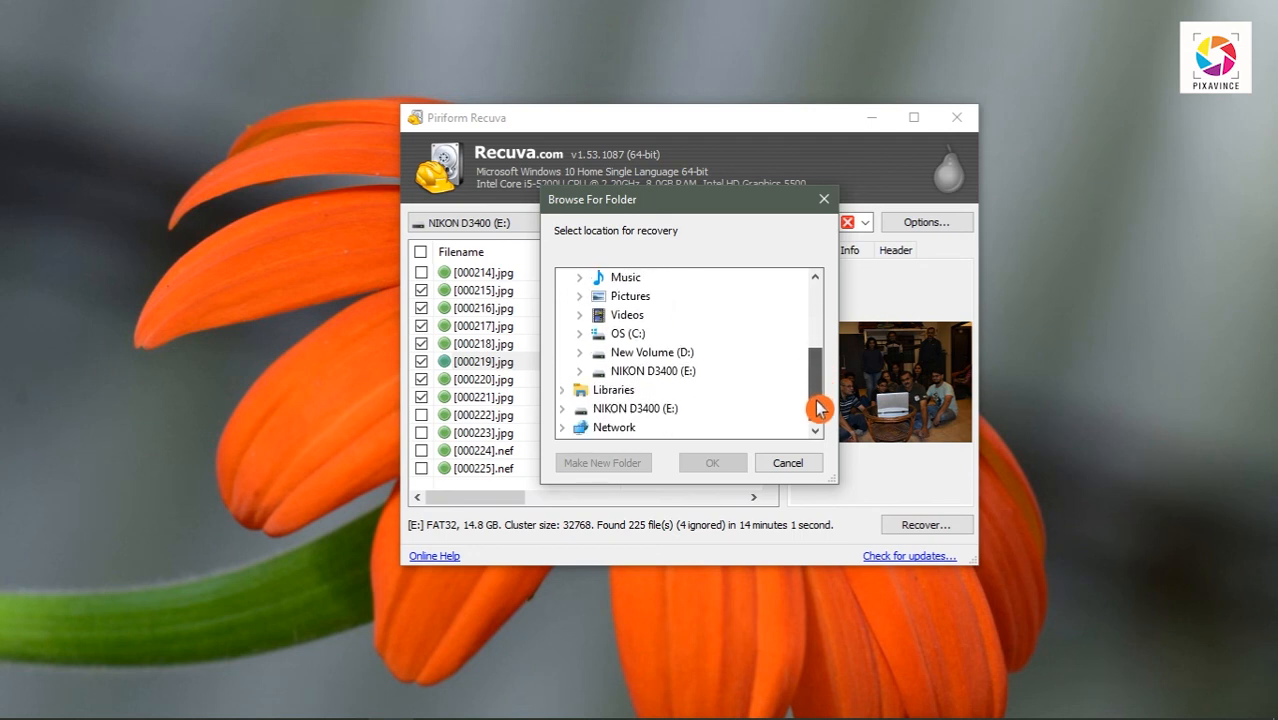
left_click(684, 357)
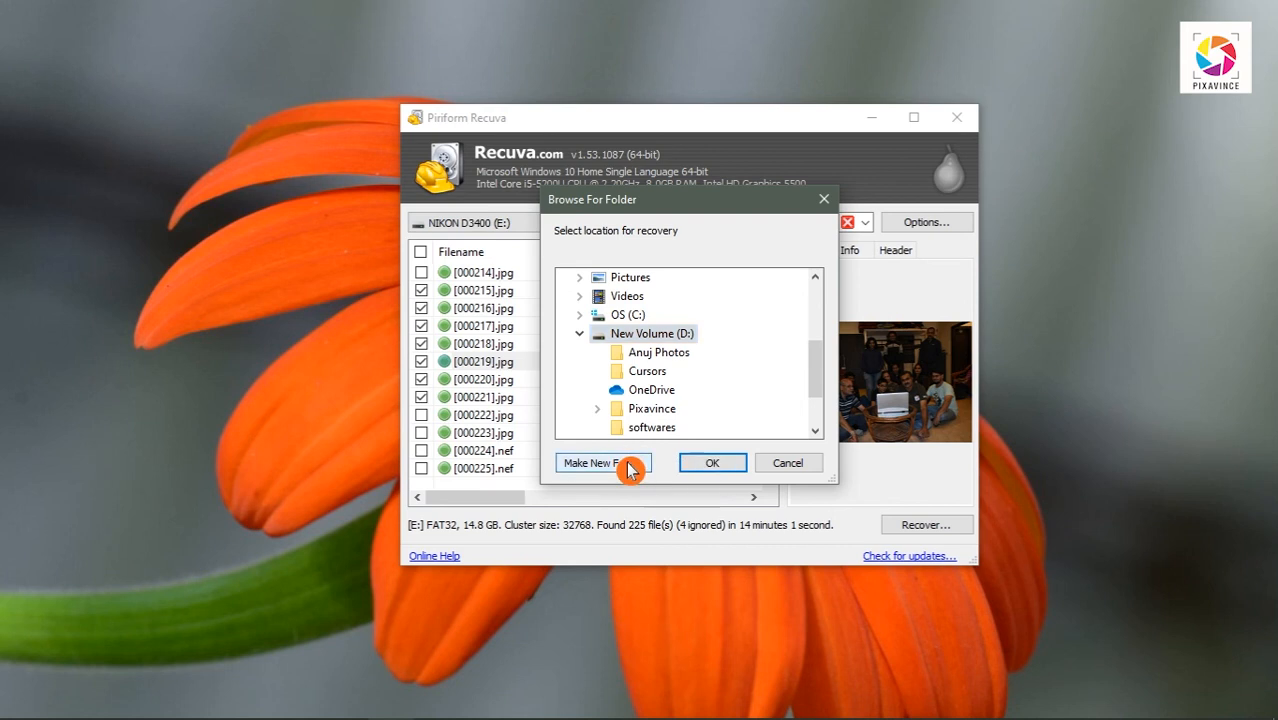
left_click(592, 461)
type("re")
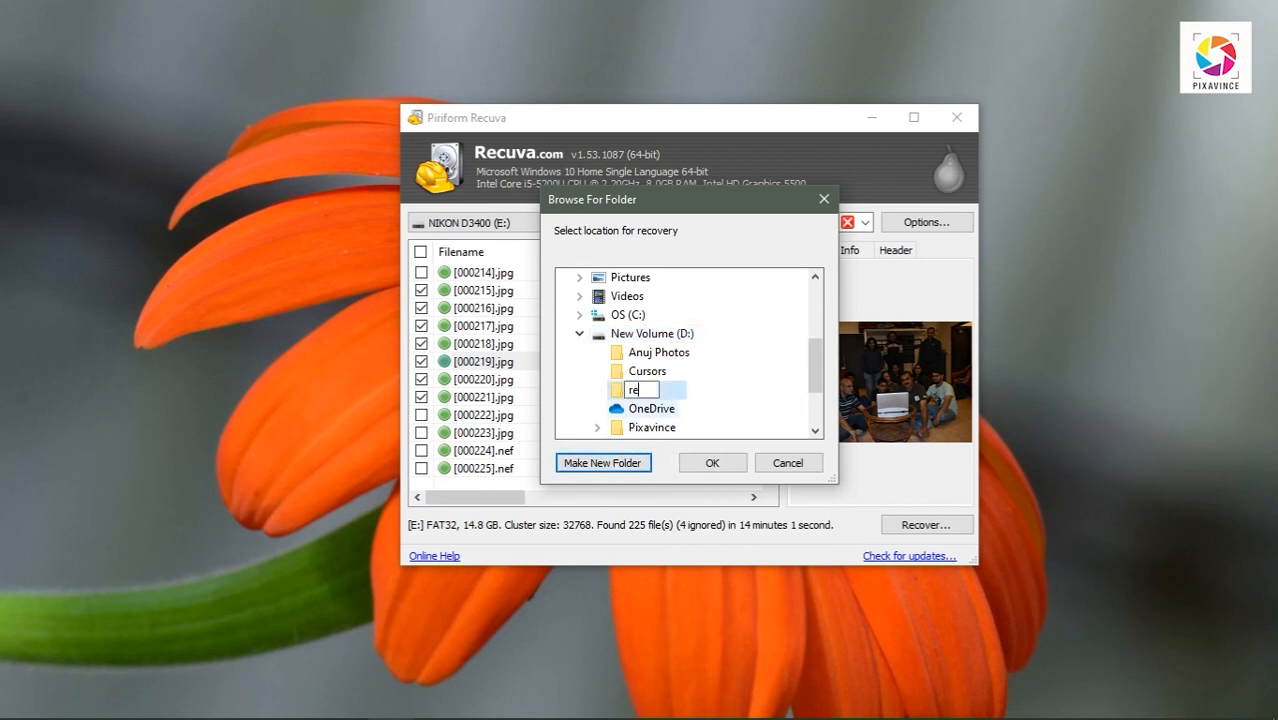
type("cover")
left_click(681, 394)
left_click(718, 464)
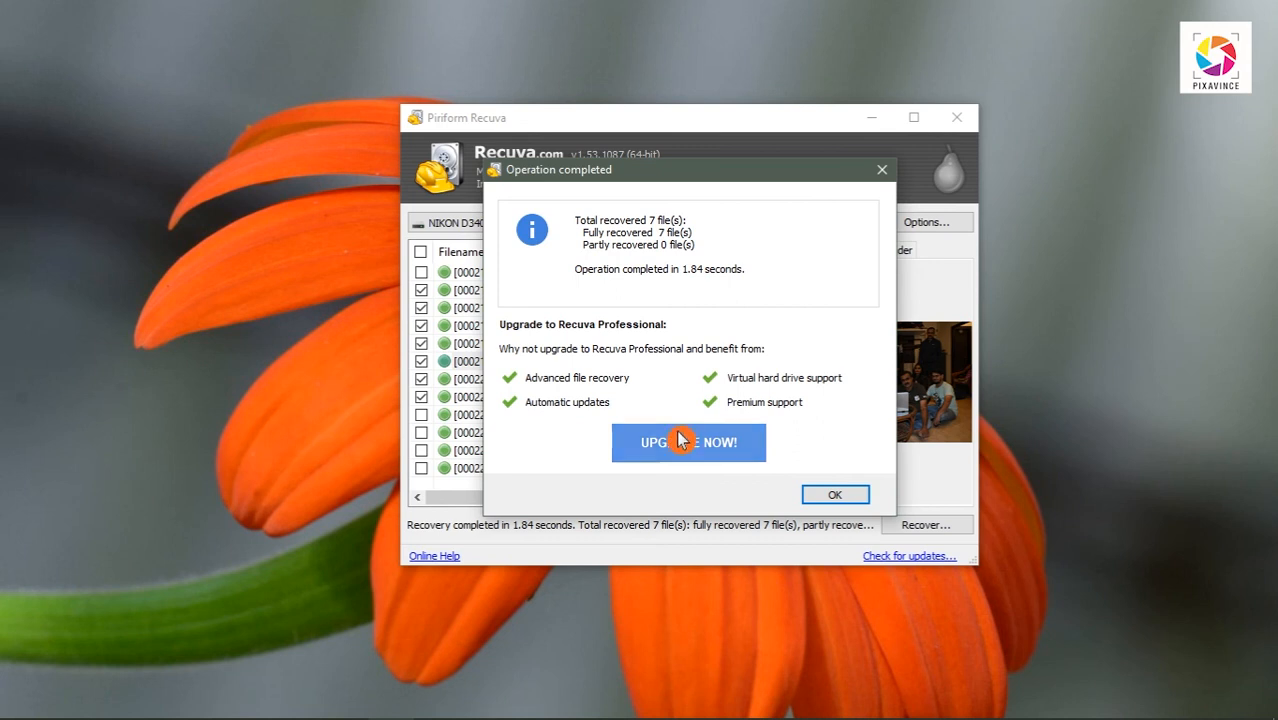
left_click(835, 495)
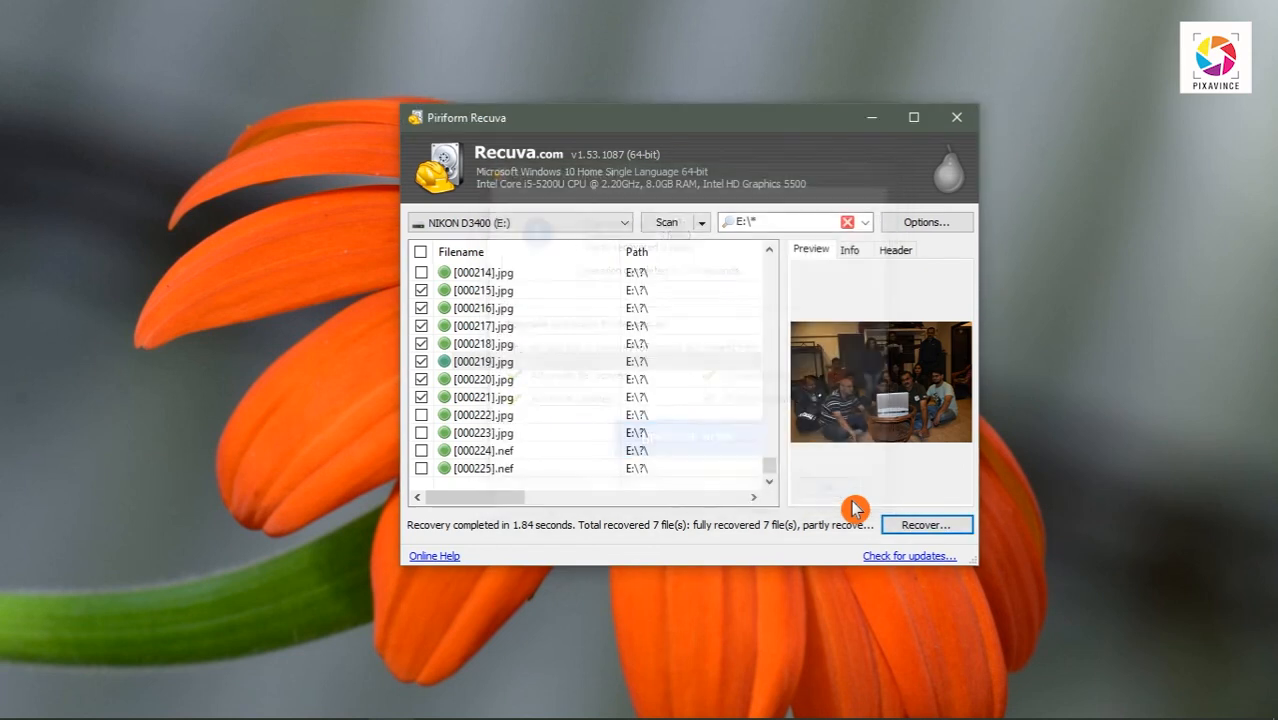
Step: Switch to File Explorer and open the recover folder on New Volume (D:) to check the recovered photos
left_click(117, 703)
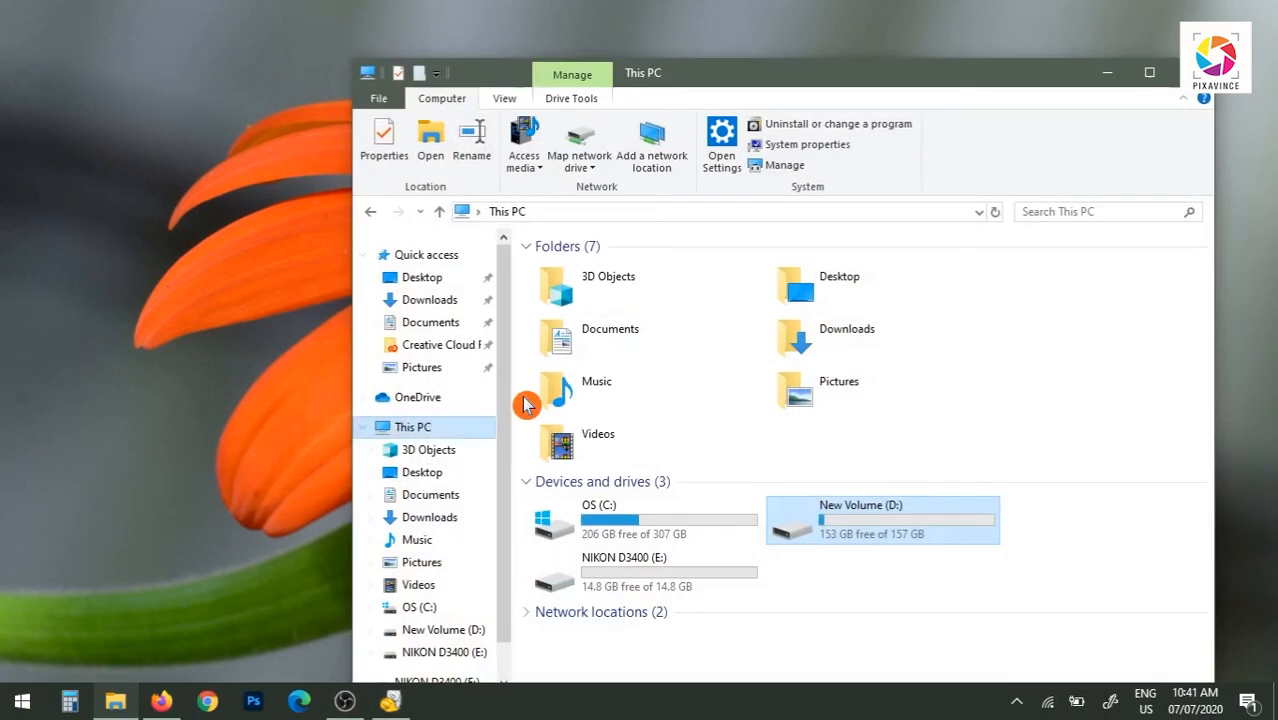
double_click(834, 537)
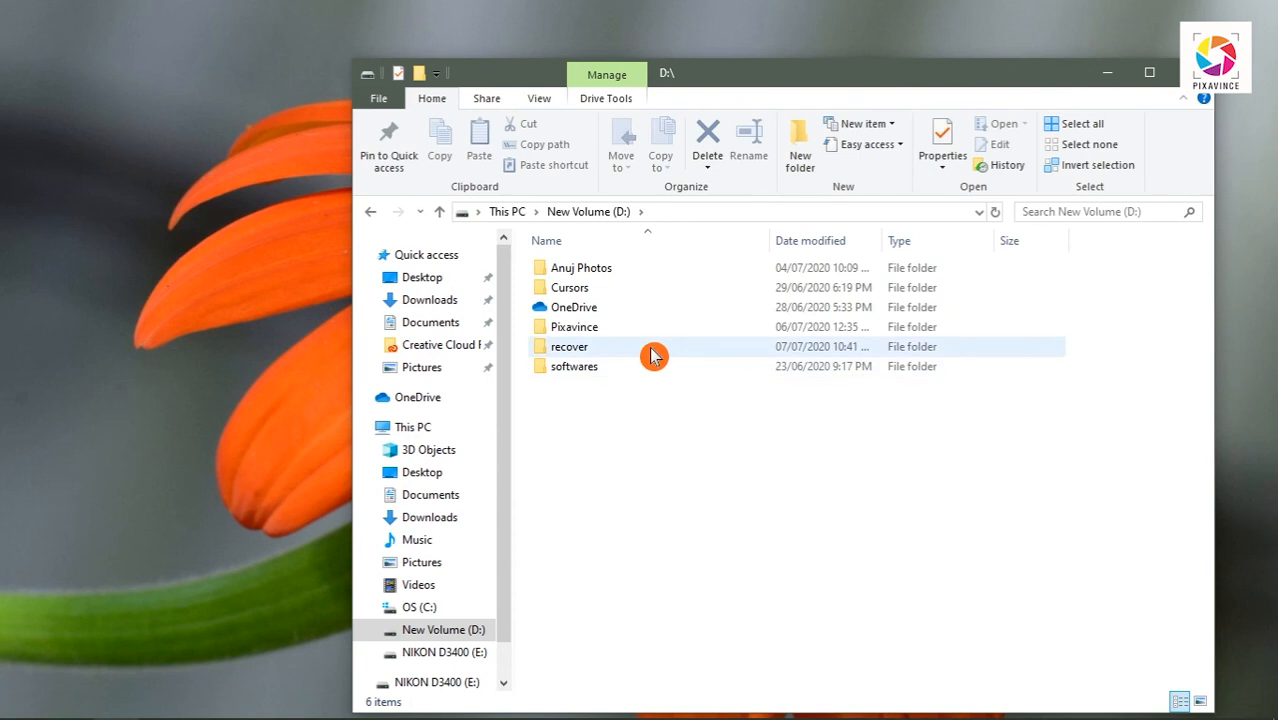
double_click(620, 352)
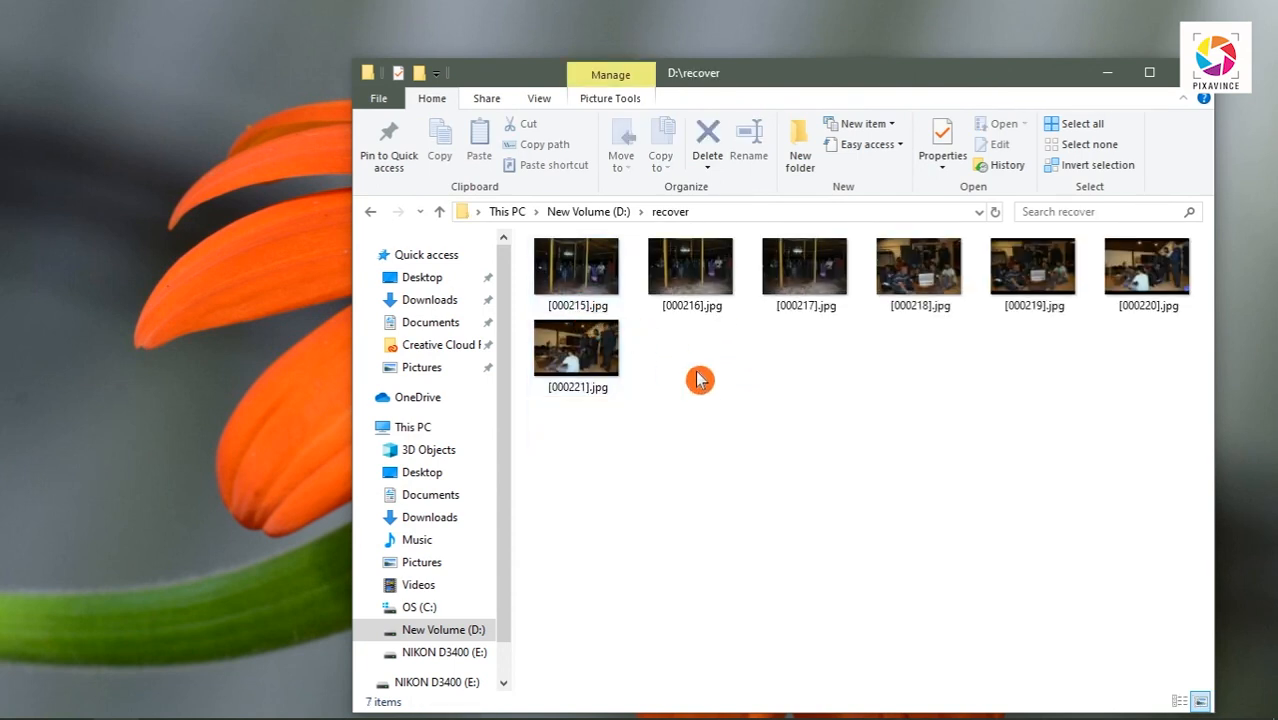